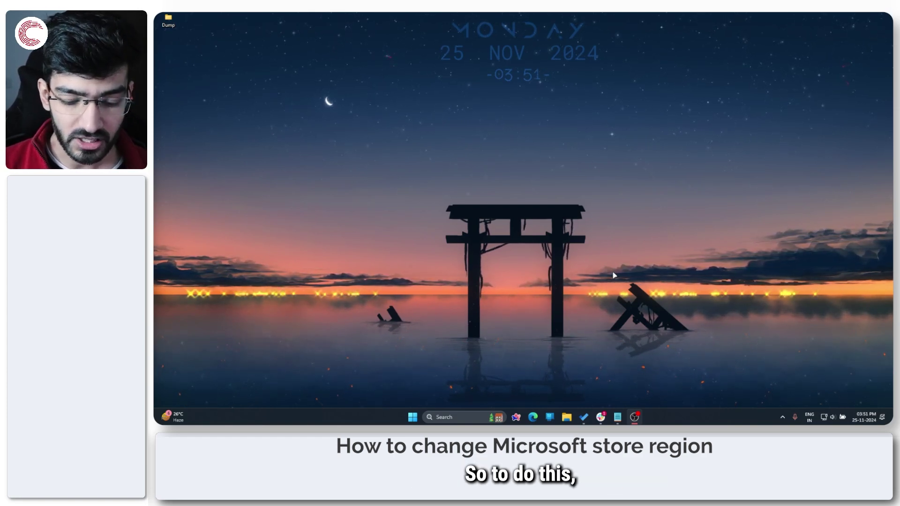
Open Windows Settings with Win+I and go to the Time & language page.
key(super+i)
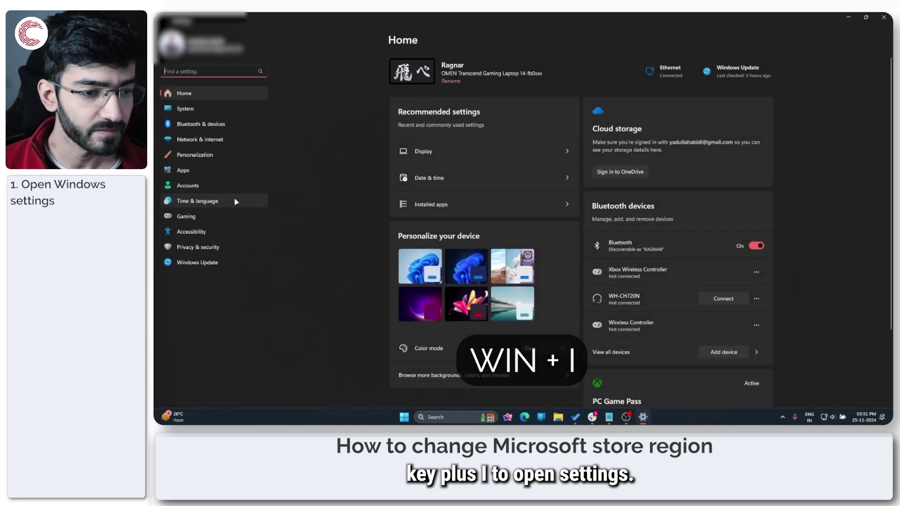
click(235, 201)
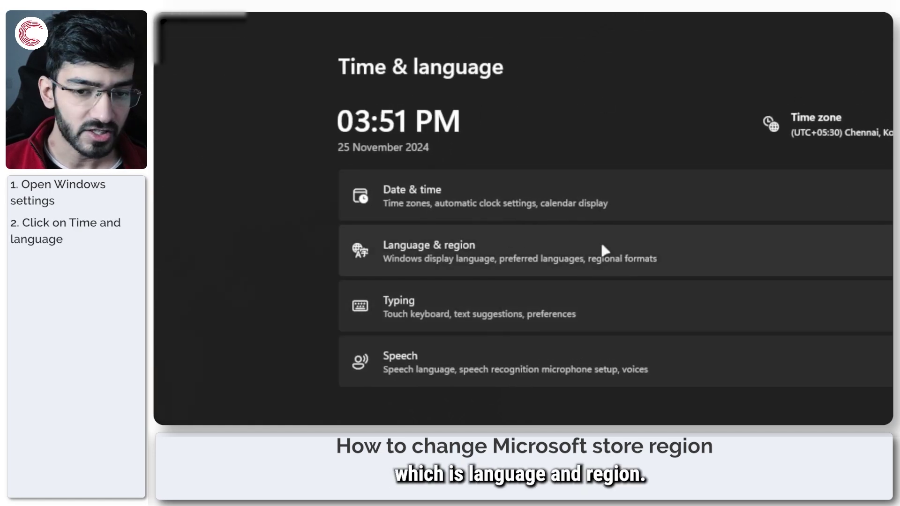
On the Language & region page, open the Country or region list, then close it leaving India.
click(608, 255)
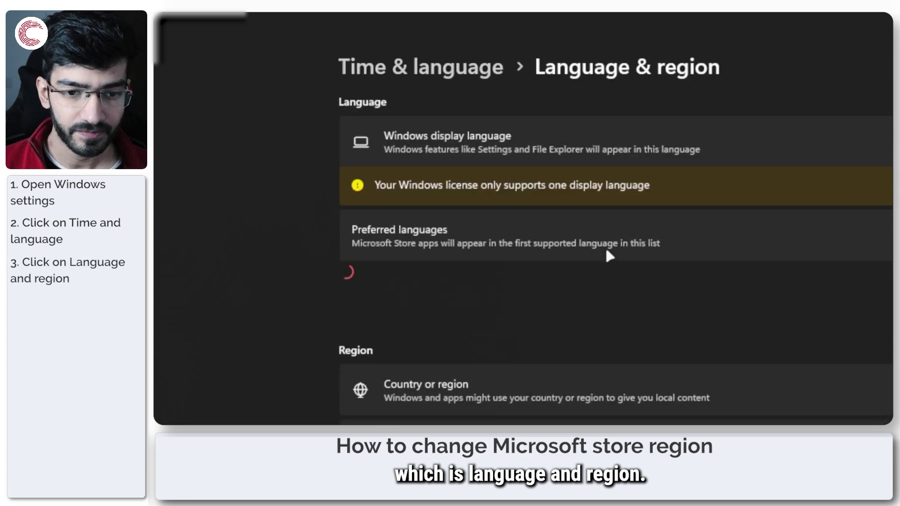
scroll(605, 247, down, 3)
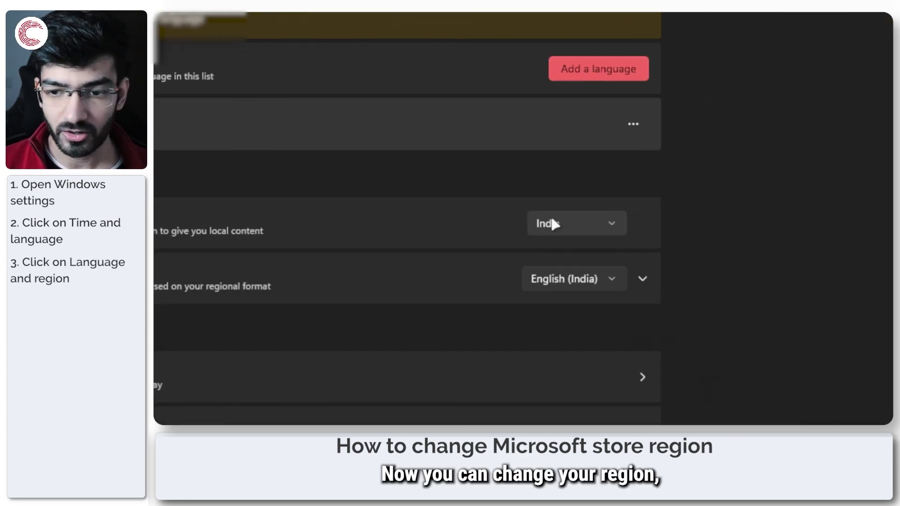
click(552, 225)
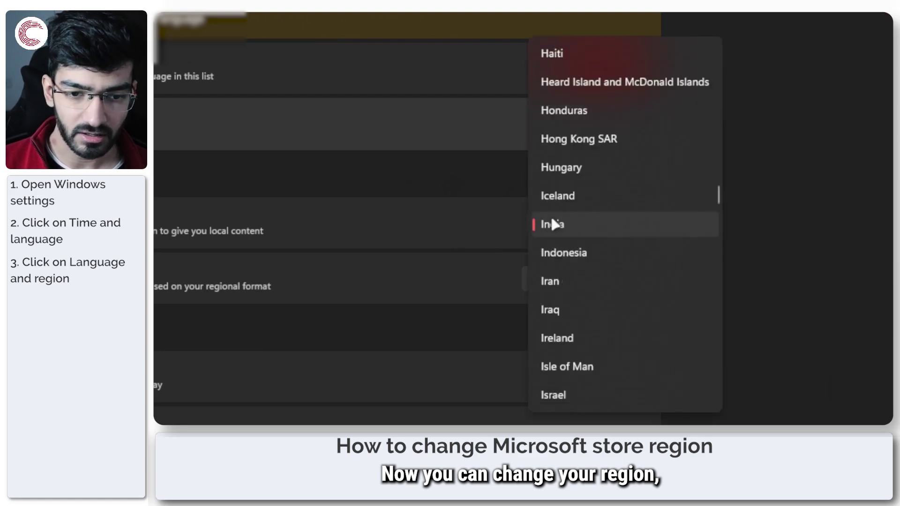
click(589, 223)
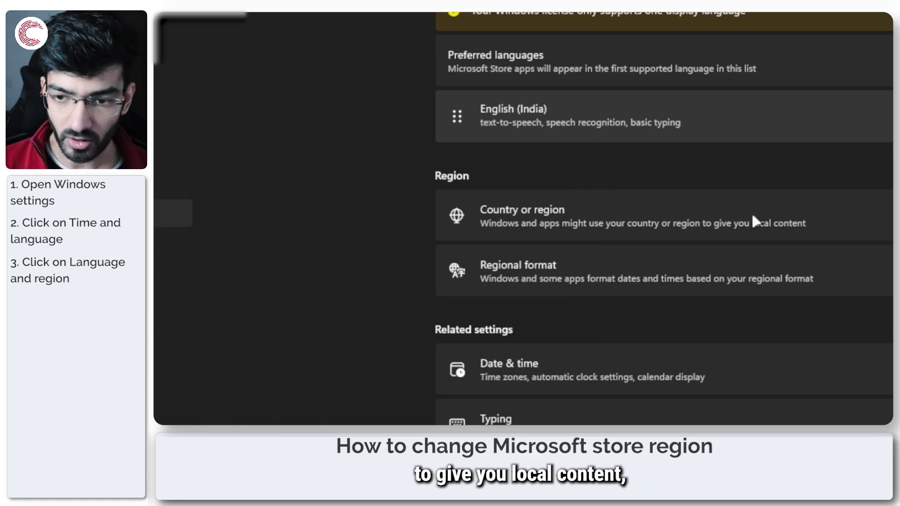
click(752, 212)
scroll(632, 211, down, 2)
scroll(591, 206, down, 4)
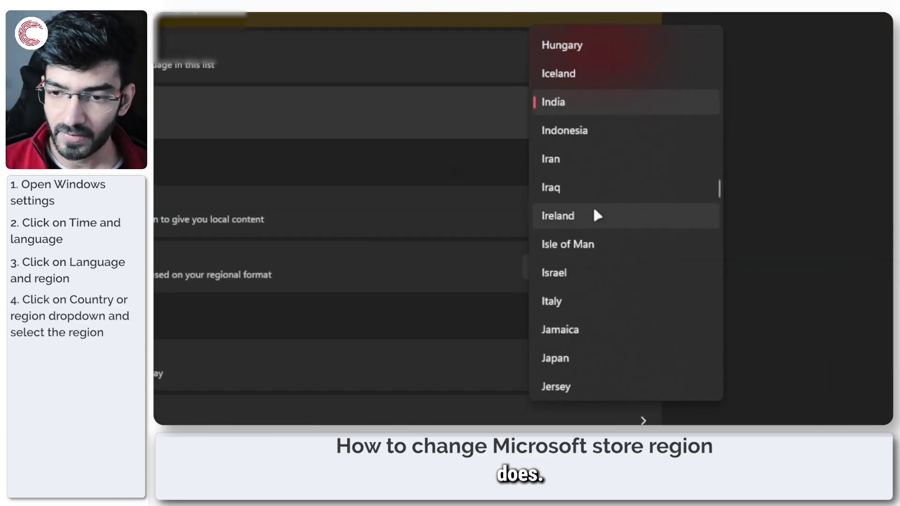
scroll(593, 206, down, 1)
scroll(593, 207, down, 5)
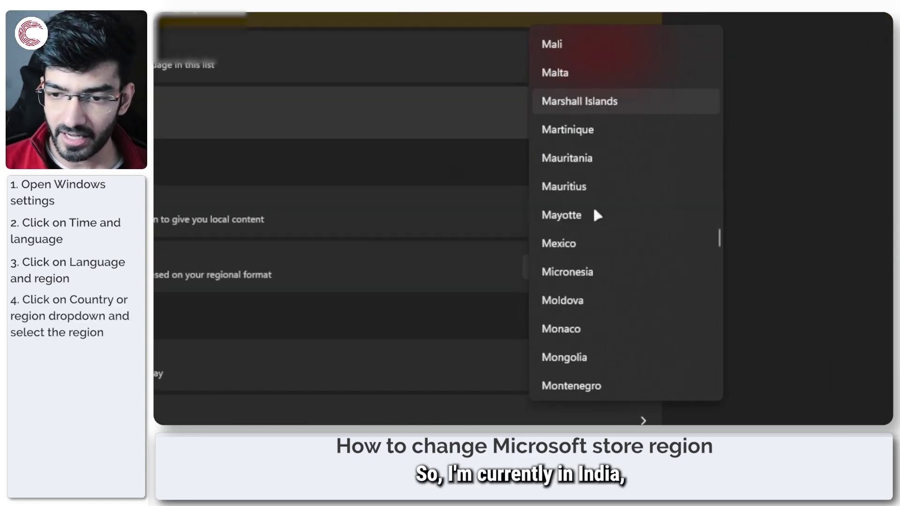
scroll(593, 206, down, 3)
scroll(593, 206, down, 4)
scroll(593, 206, down, 3)
scroll(593, 206, down, 4)
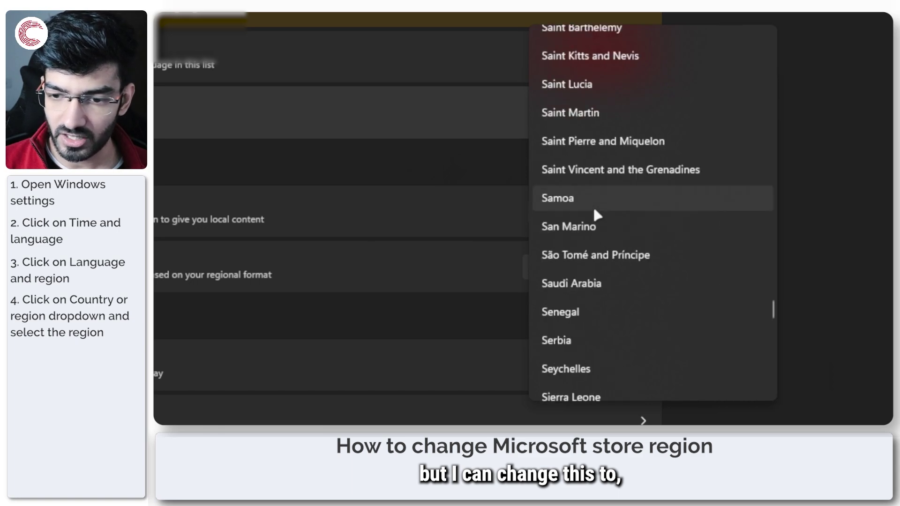
scroll(593, 206, down, 5)
scroll(587, 224, down, 4)
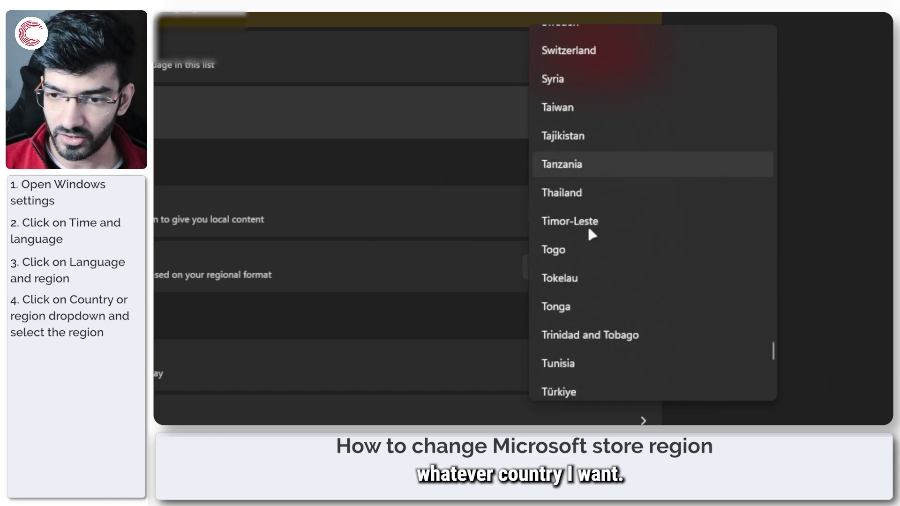
scroll(588, 225, down, 2)
scroll(589, 233, down, 5)
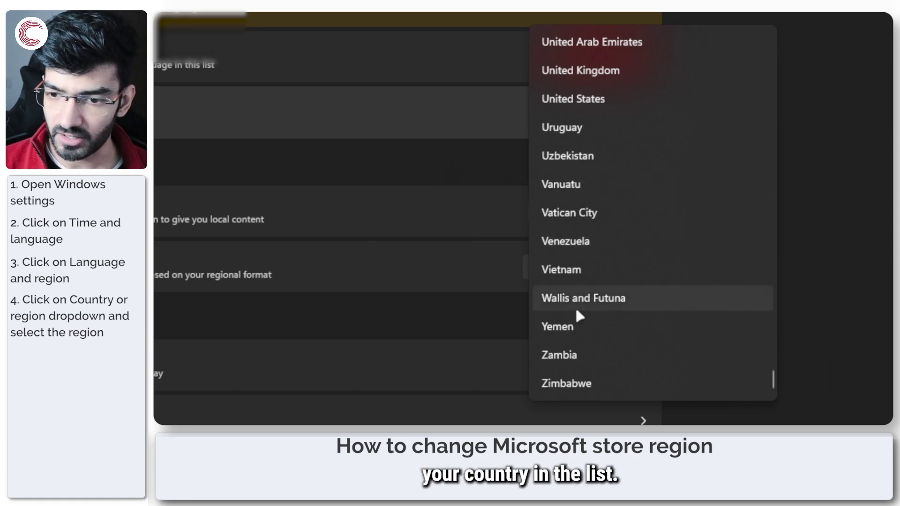
scroll(619, 216, up, 5)
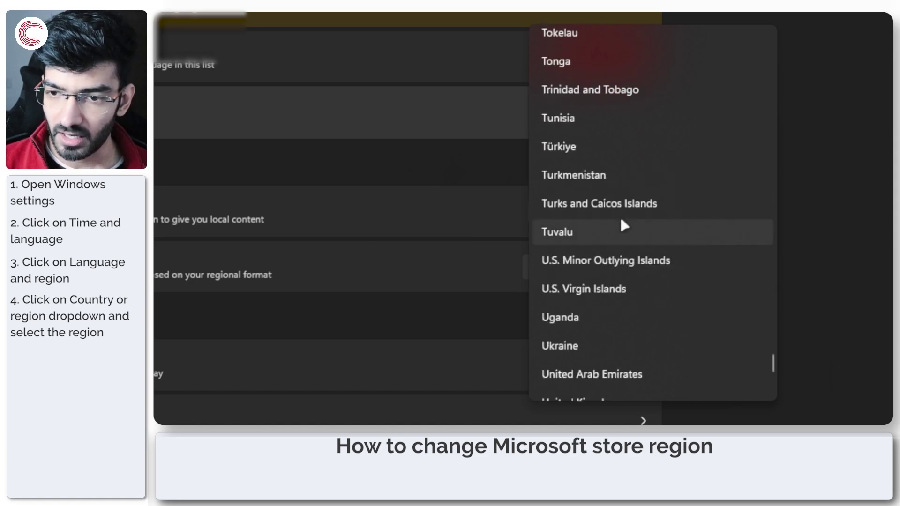
scroll(619, 216, down, 2)
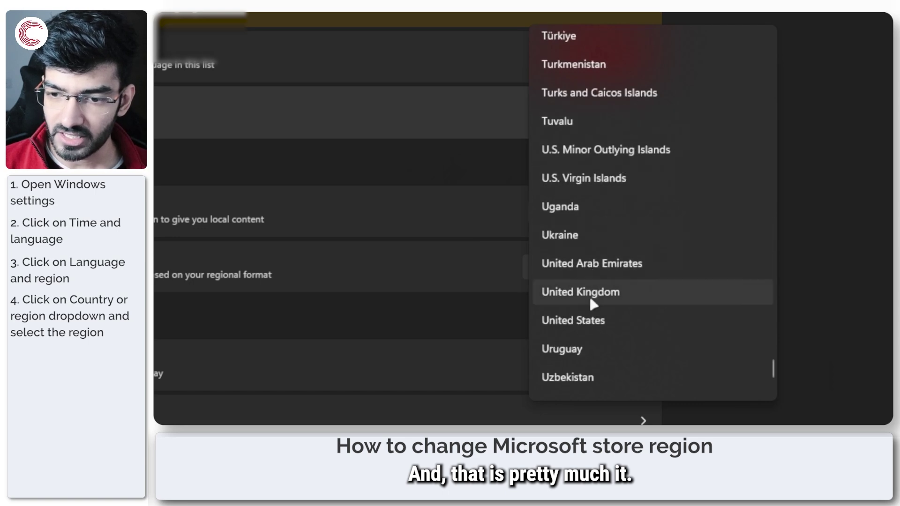
click(606, 315)
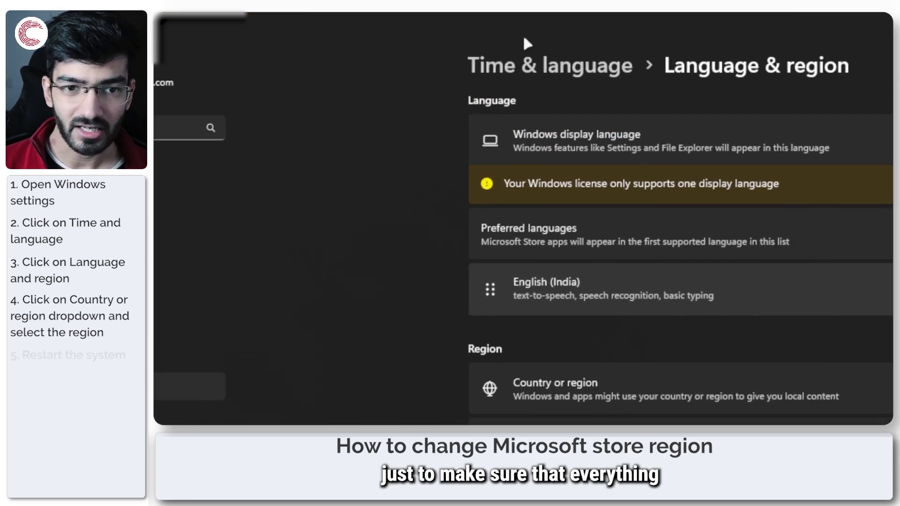
Go back to Time & language and reopen Language & region, now set to United States.
click(523, 34)
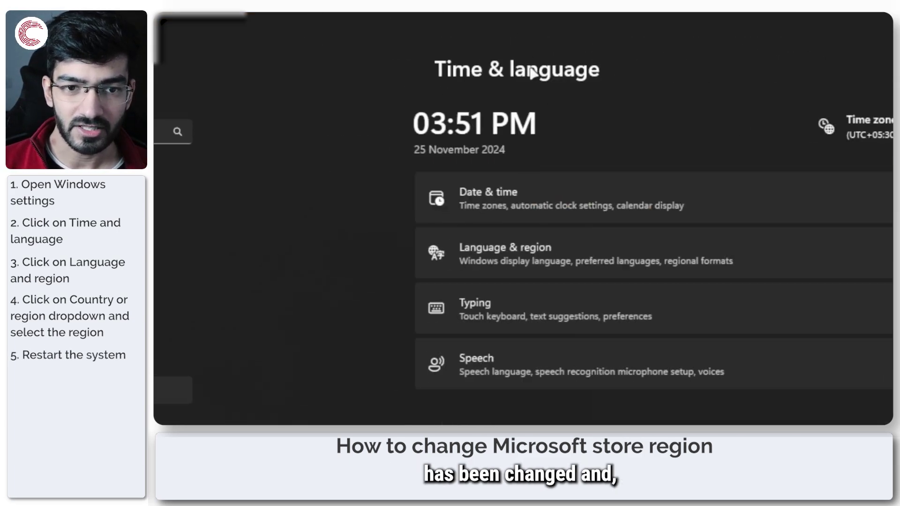
click(591, 250)
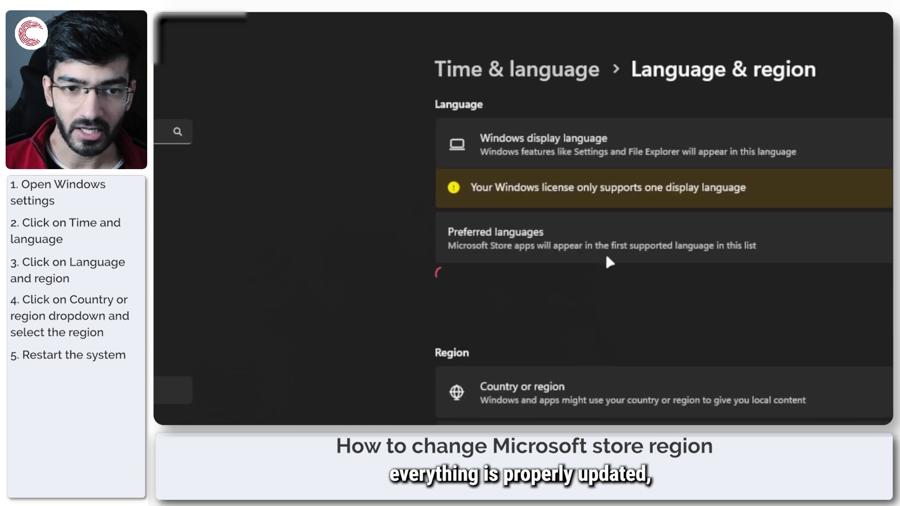